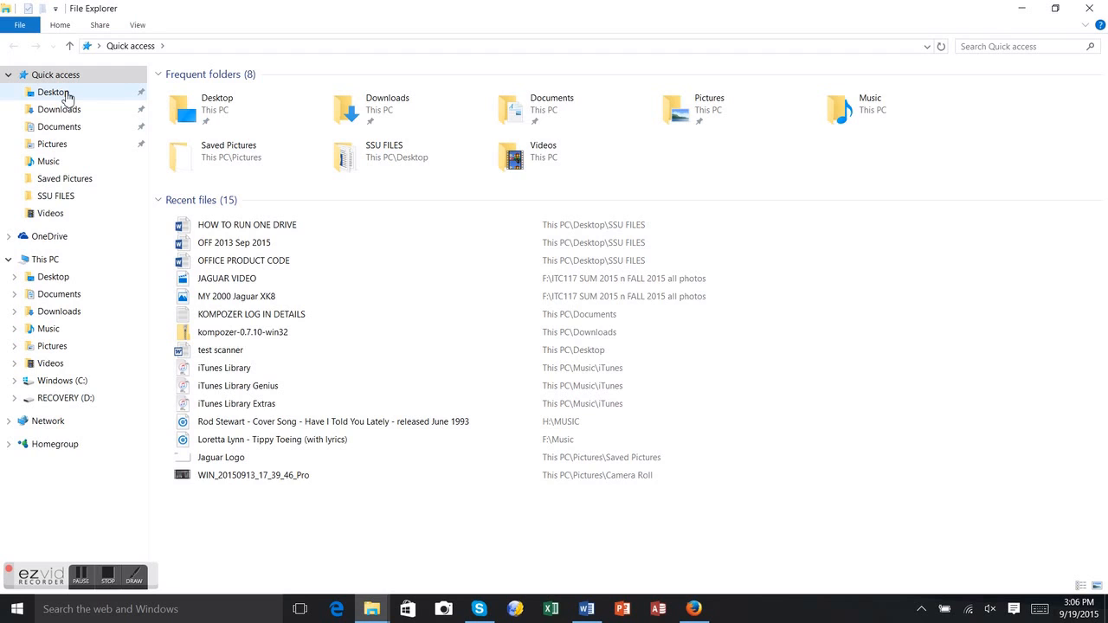
- Show the Desktop folder's contents from Quick access in the navigation pane
{"action": "left_click", "coordinate": [68, 97]}
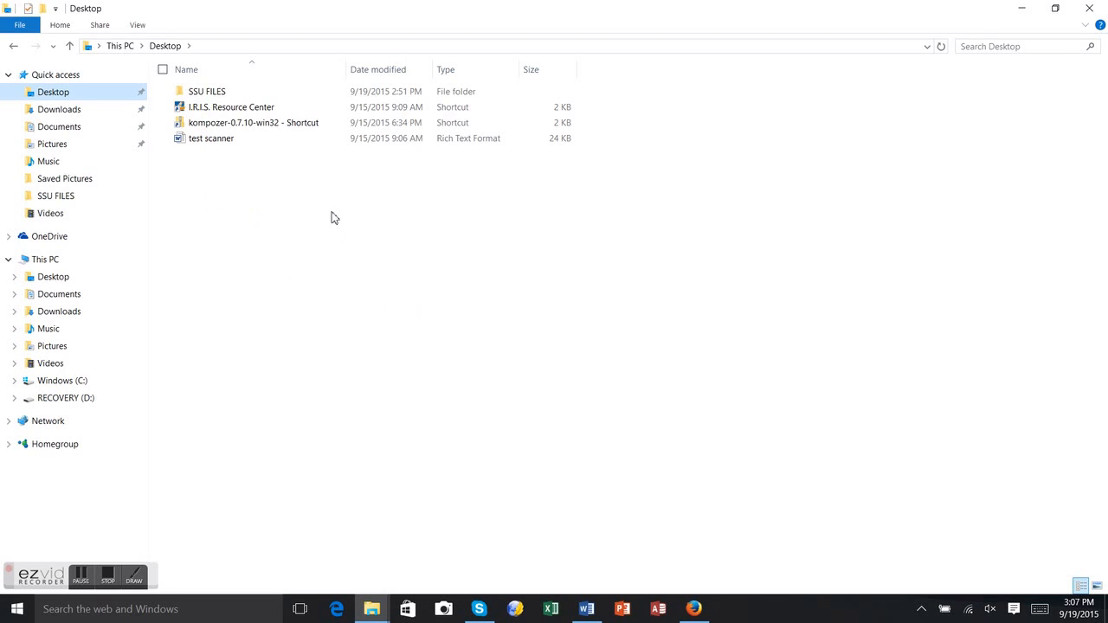
- Create a new folder on the Desktop named 'STUDENT DATA FILES'
{"action": "right_click", "coordinate": [232, 193]}
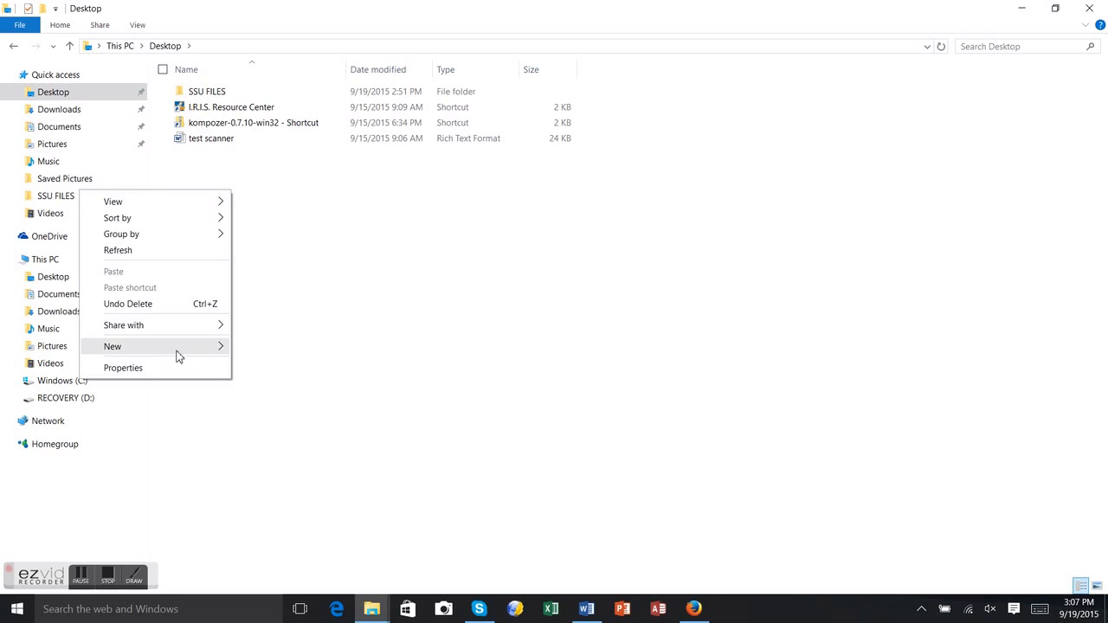
{"action": "mouse_move", "coordinate": [175, 350]}
{"action": "left_click", "coordinate": [249, 350]}
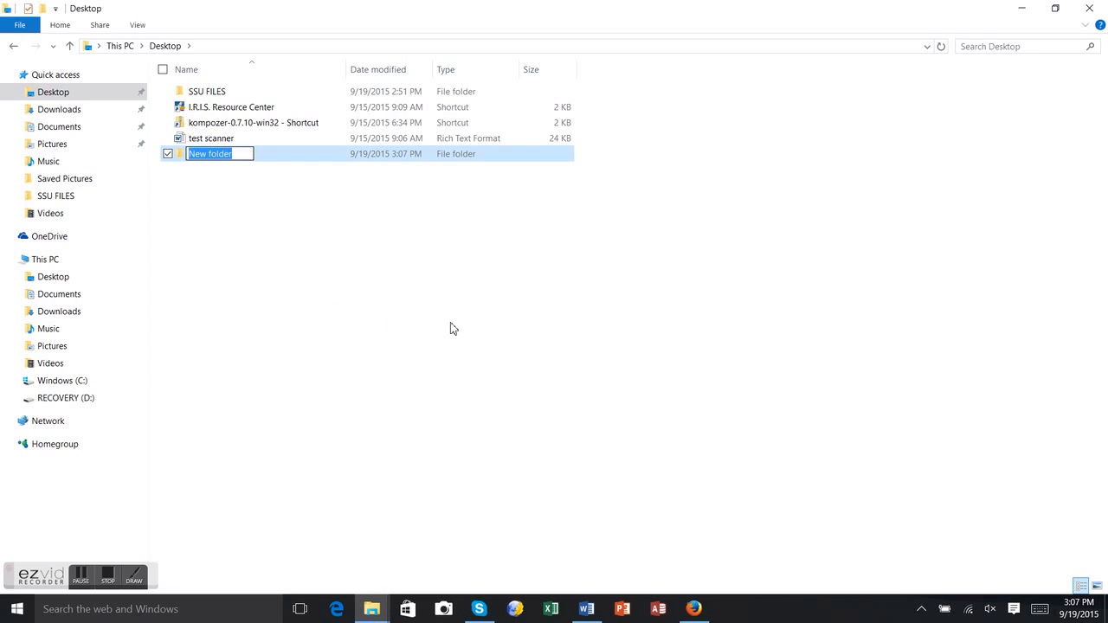
{"action": "type", "text": "STUDENT DATA FILES"}
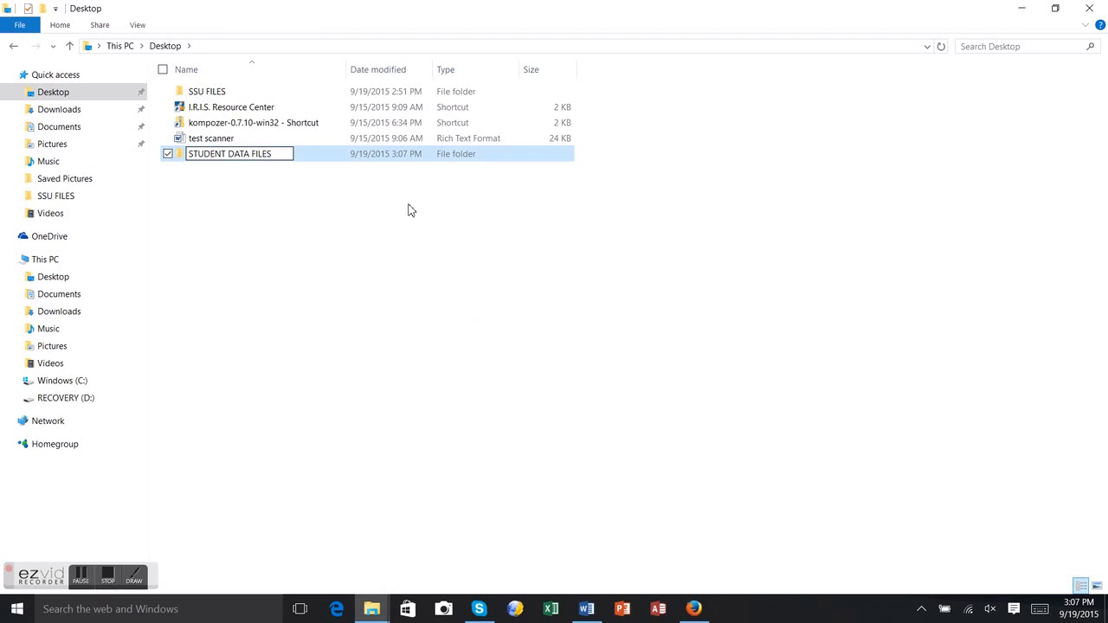
{"action": "left_click", "coordinate": [377, 252]}
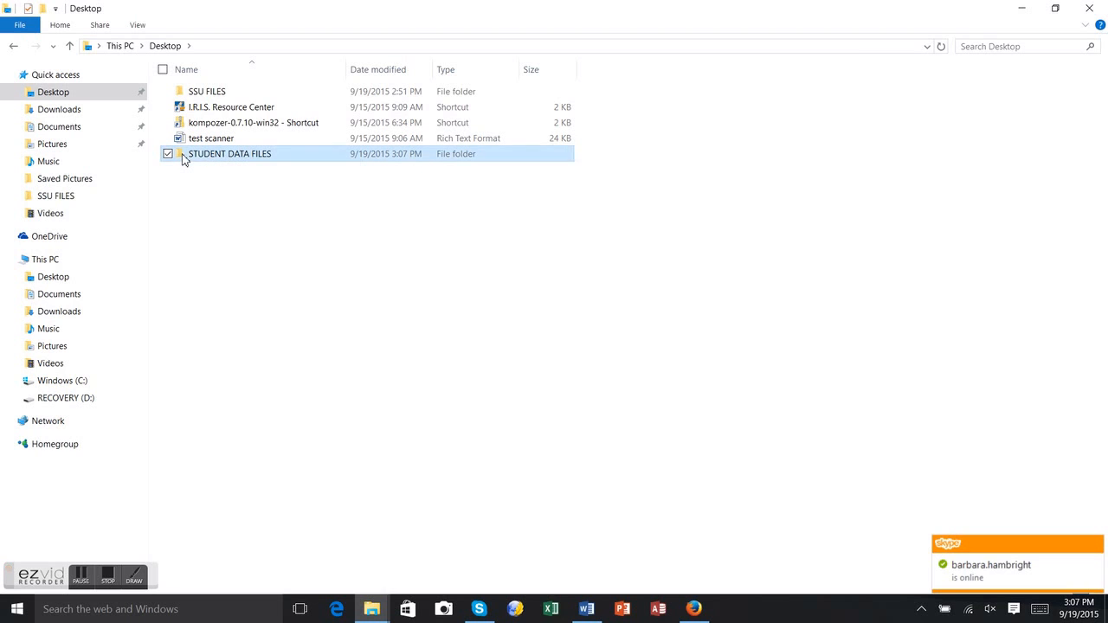
- Inside STUDENT DATA FILES, create a subfolder named 'WP DATA FILES'
{"action": "double_click", "coordinate": [182, 156]}
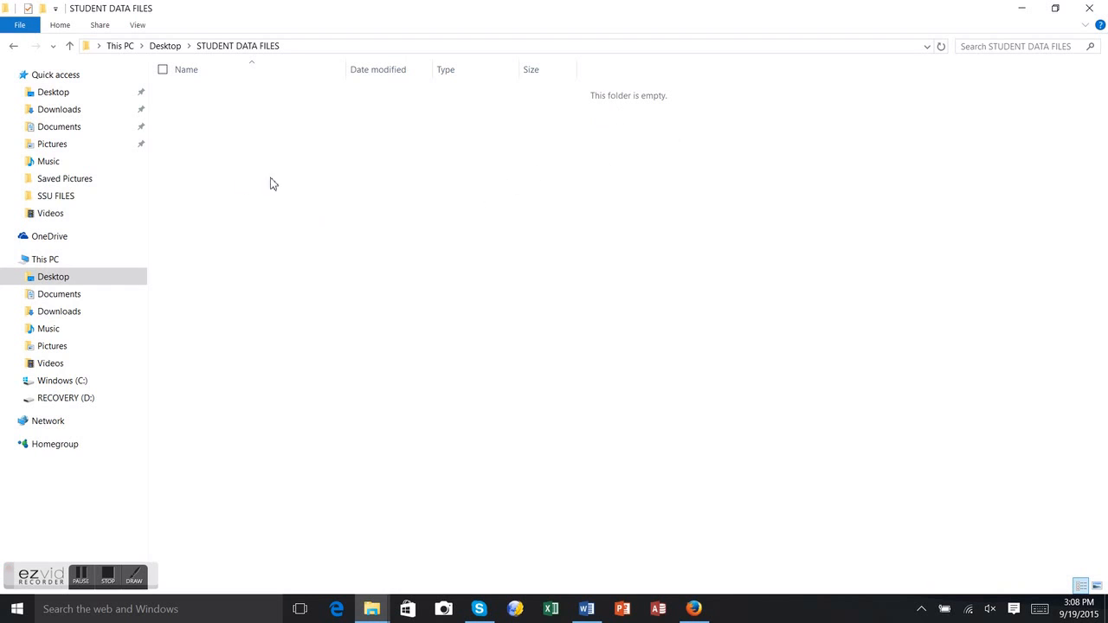
{"action": "right_click", "coordinate": [322, 184]}
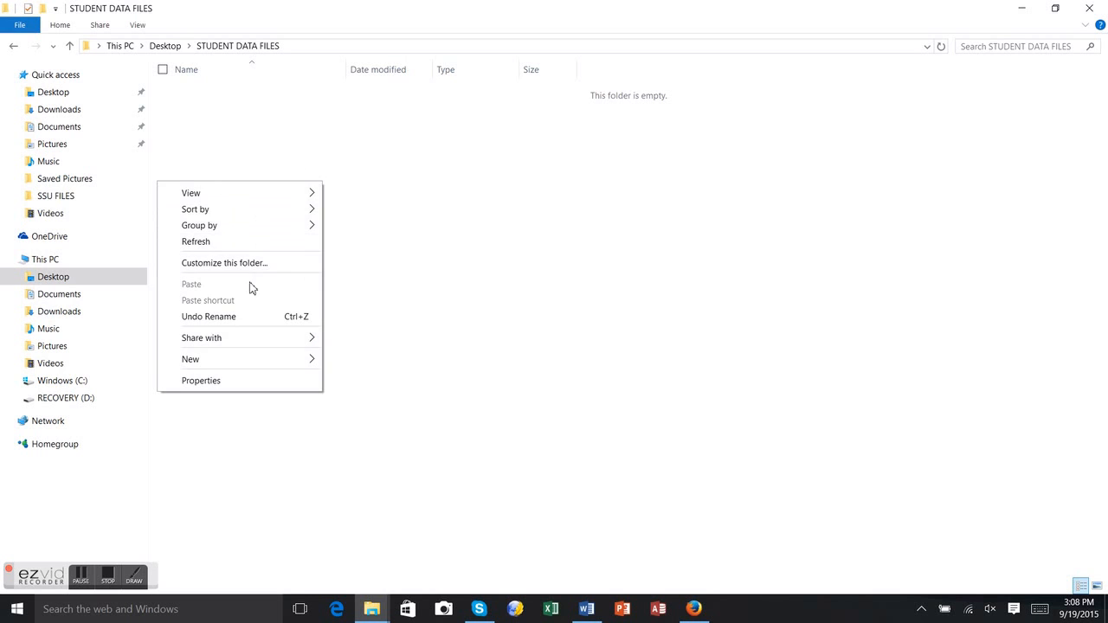
{"action": "mouse_move", "coordinate": [258, 361]}
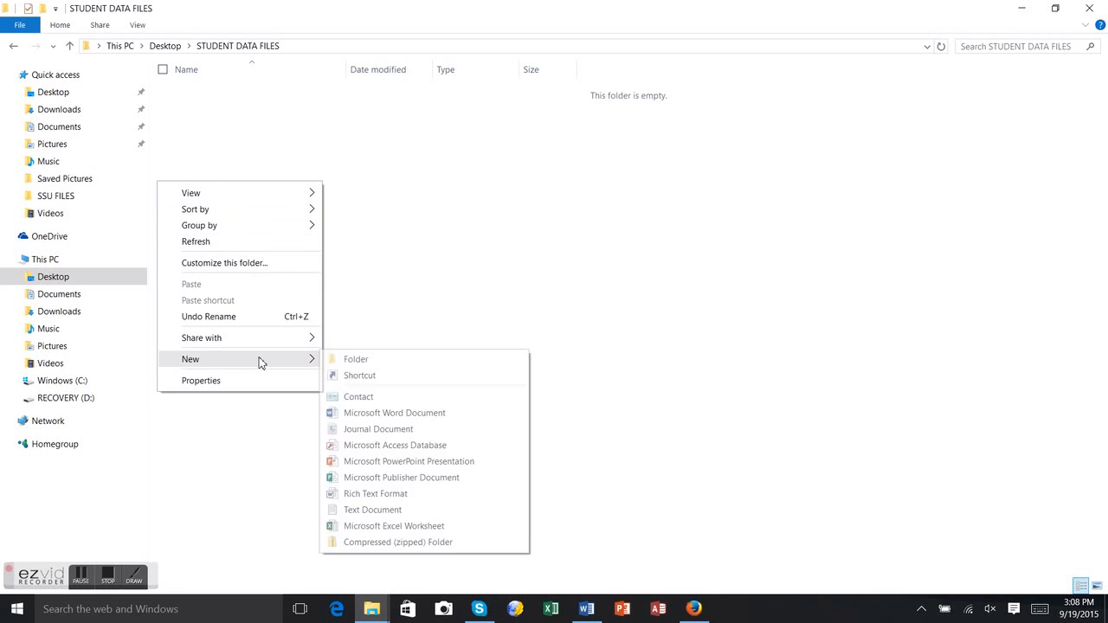
{"action": "left_click", "coordinate": [355, 360]}
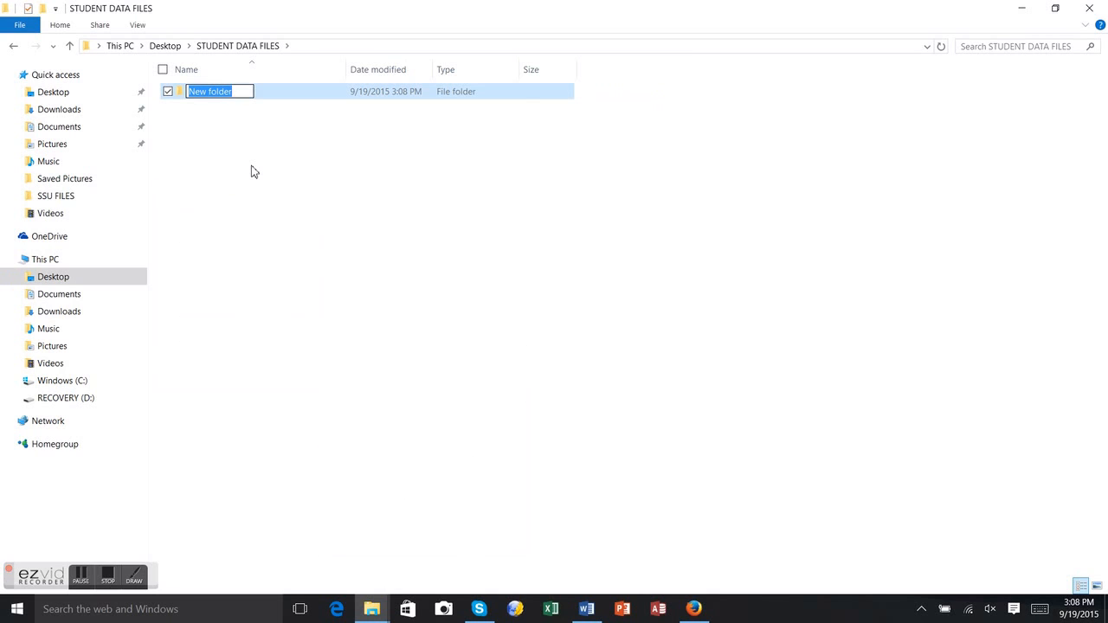
{"action": "type", "text": "WP"}
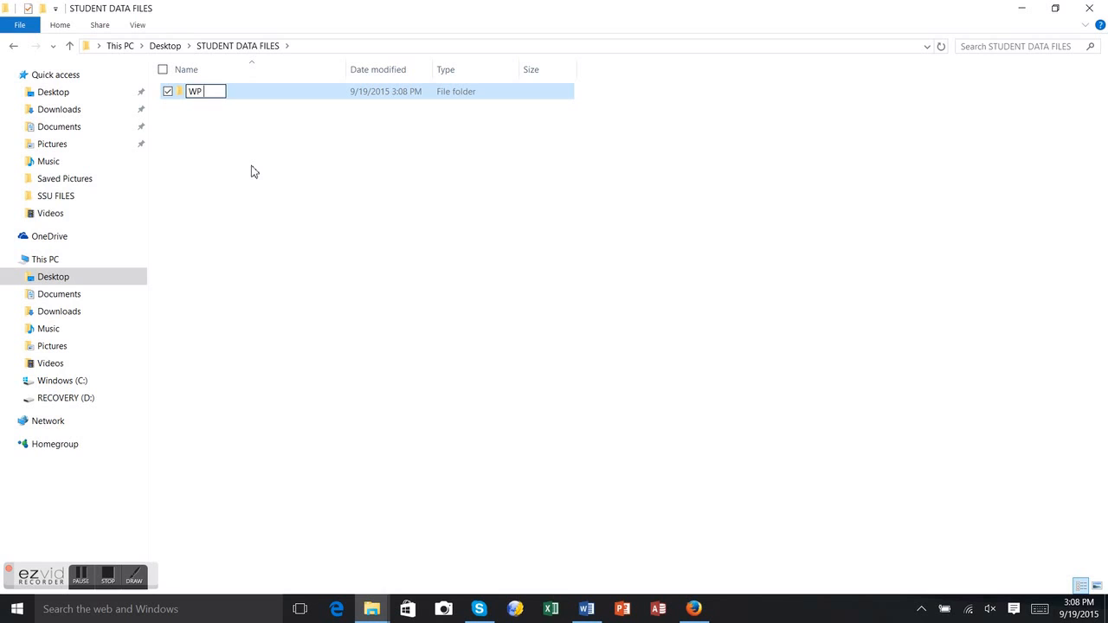
{"action": "type", "text": " DATA FILES"}
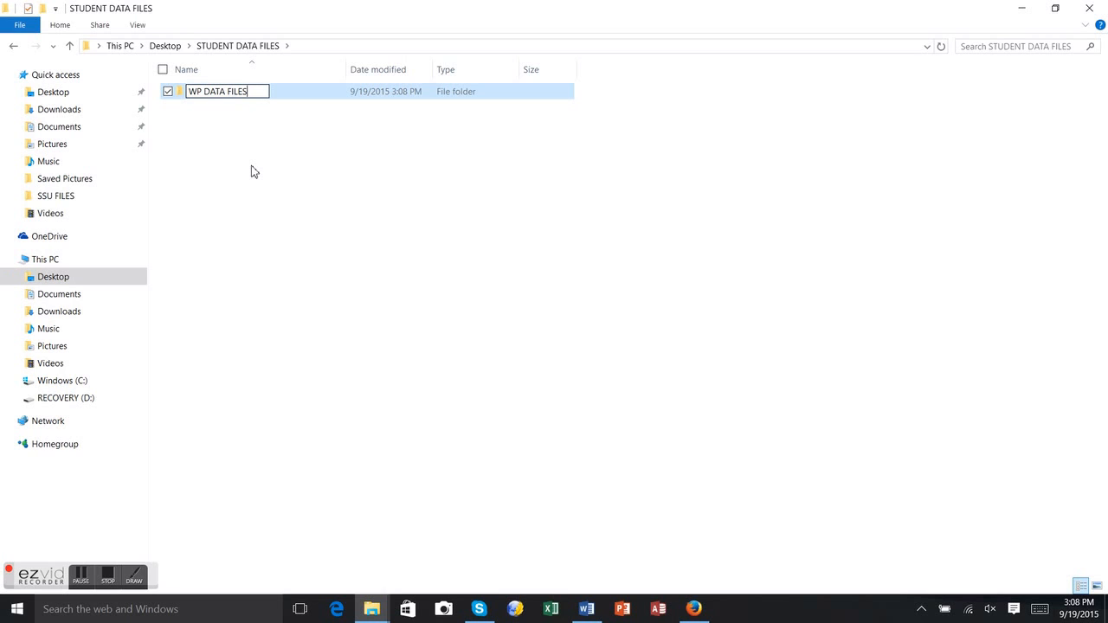
{"action": "key", "text": "Return"}
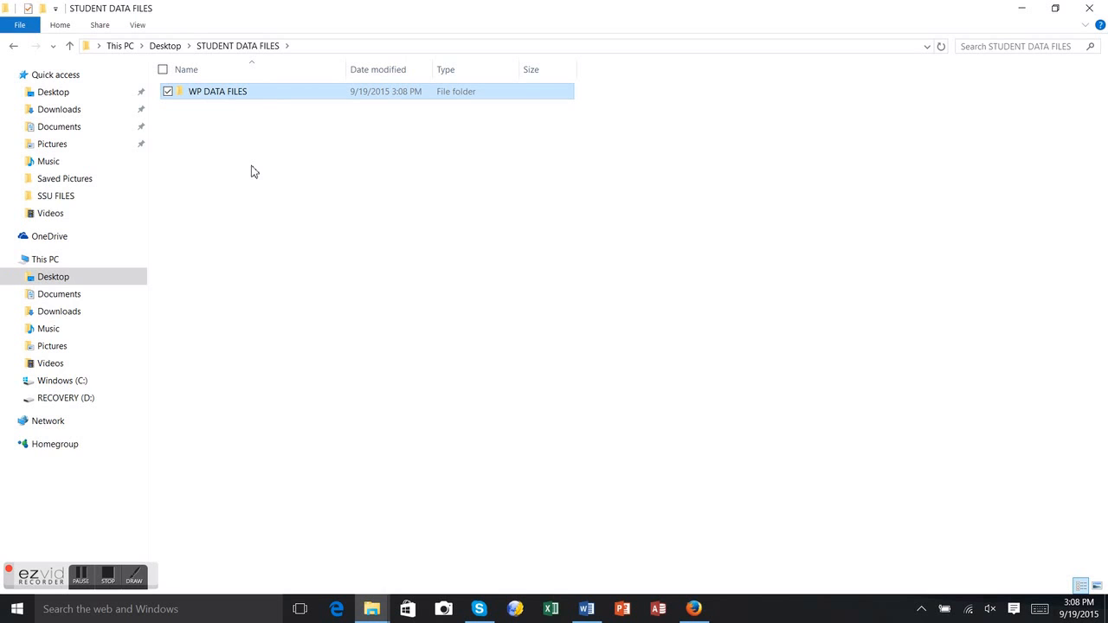
{"action": "left_click", "coordinate": [208, 128]}
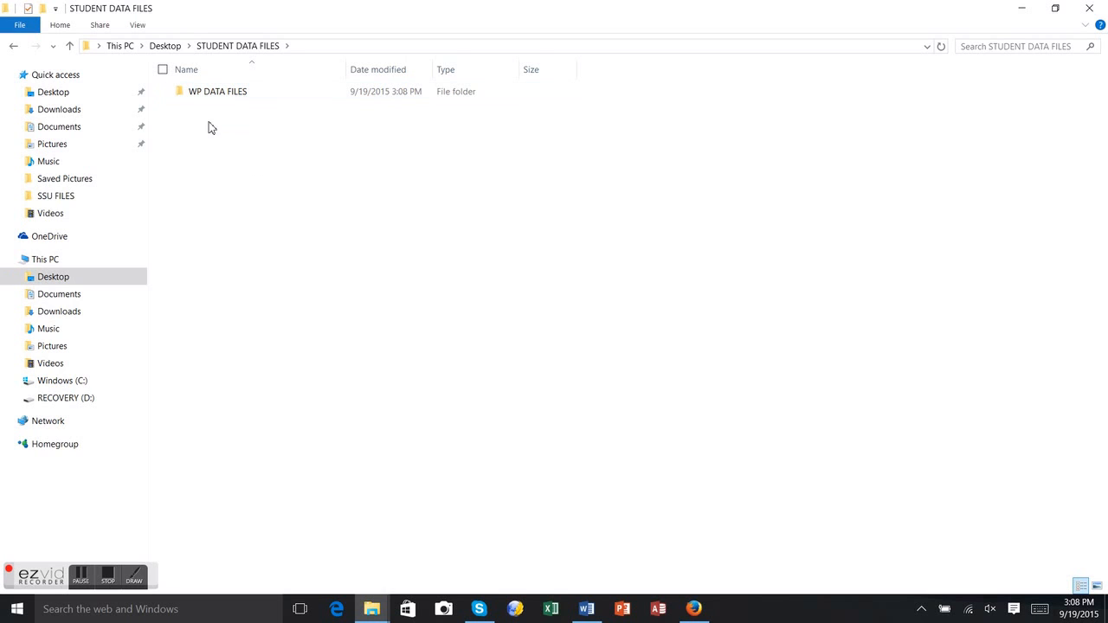
- Add a subfolder named 'EXCEL DATA FILES', correcting the misspelled name while typing
{"action": "right_click", "coordinate": [197, 135]}
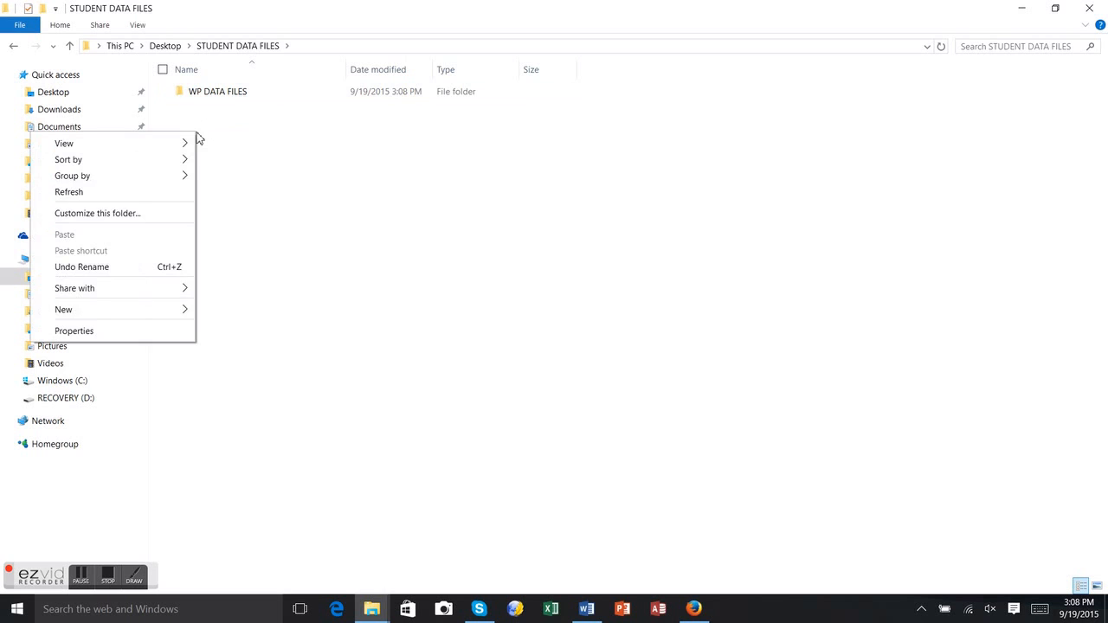
{"action": "mouse_move", "coordinate": [145, 310]}
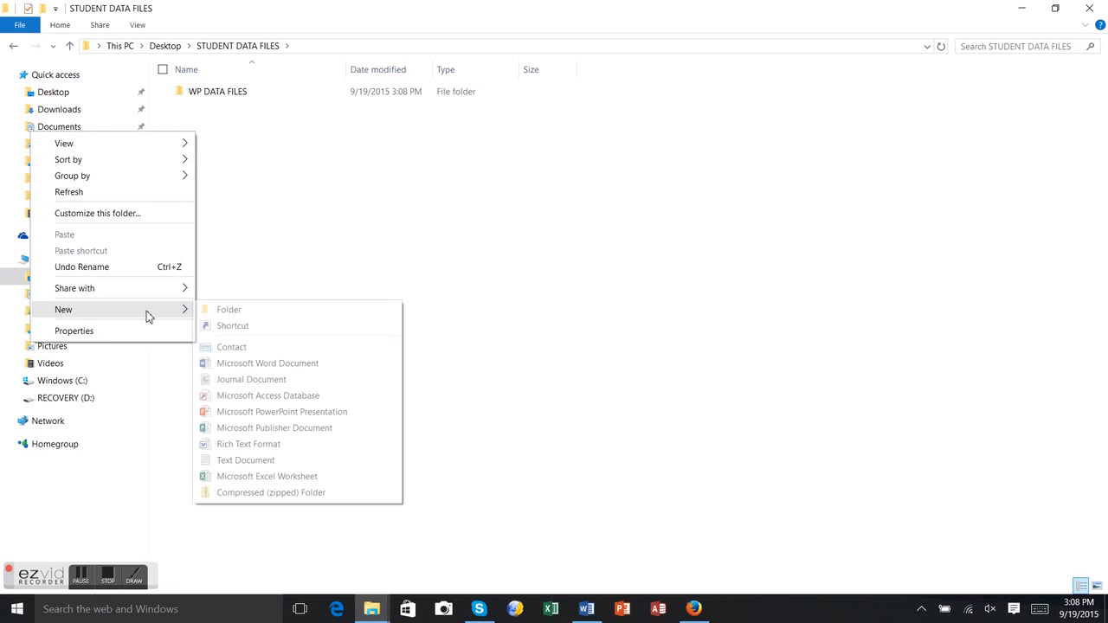
{"action": "left_click", "coordinate": [241, 311]}
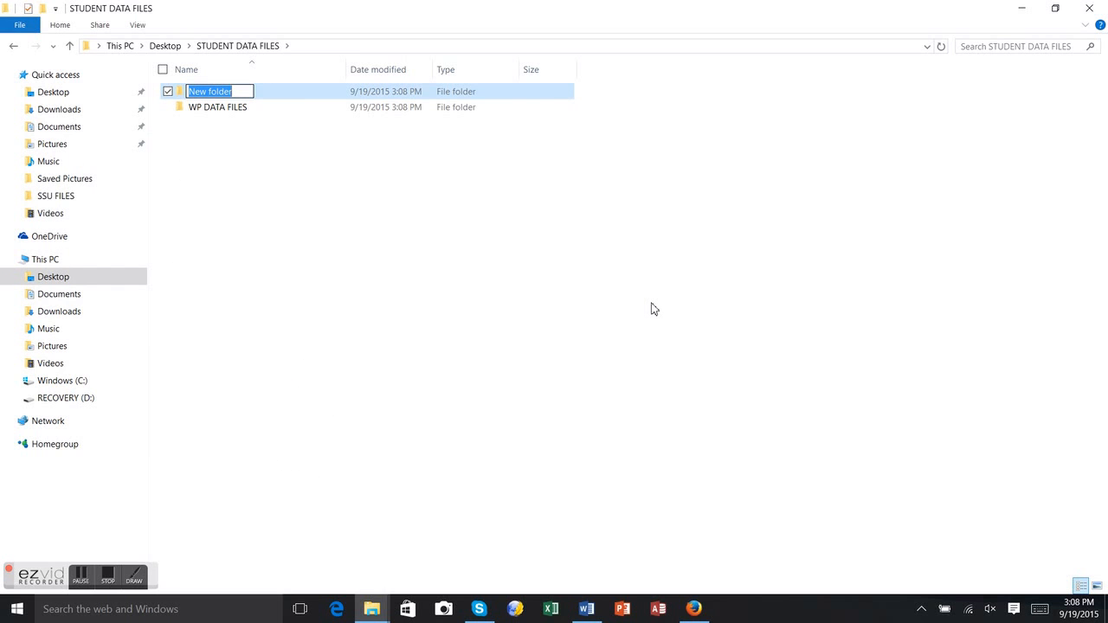
{"action": "type", "text": "EXEL"}
{"action": "key", "text": "BackSpace"}
{"action": "key", "text": "BackSpace"}
{"action": "type", "text": "C"}
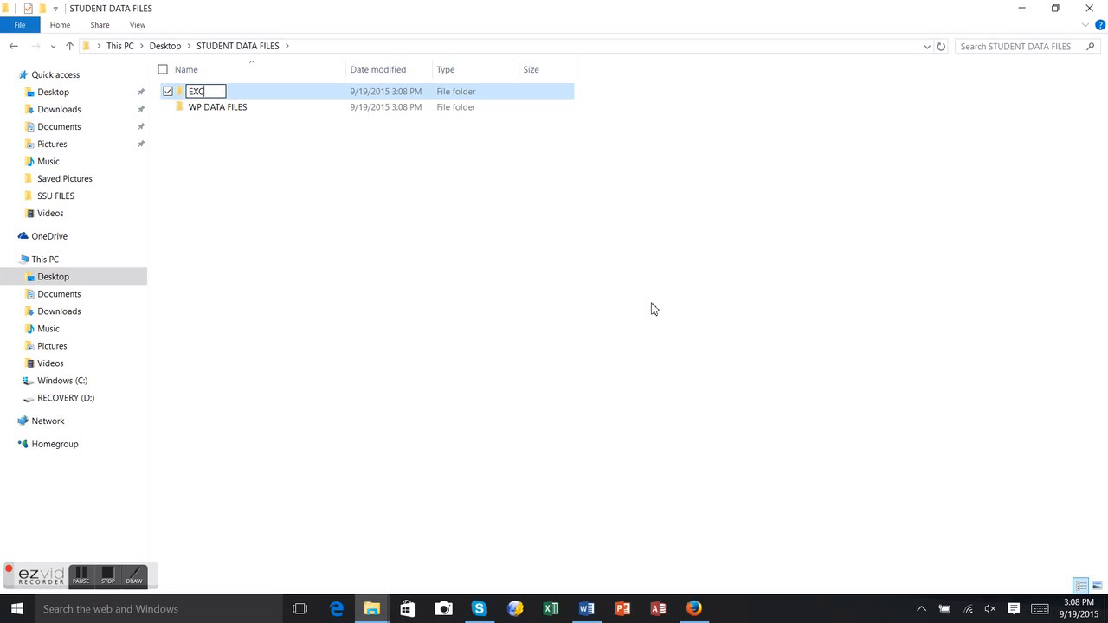
{"action": "type", "text": "EL DATA FILES"}
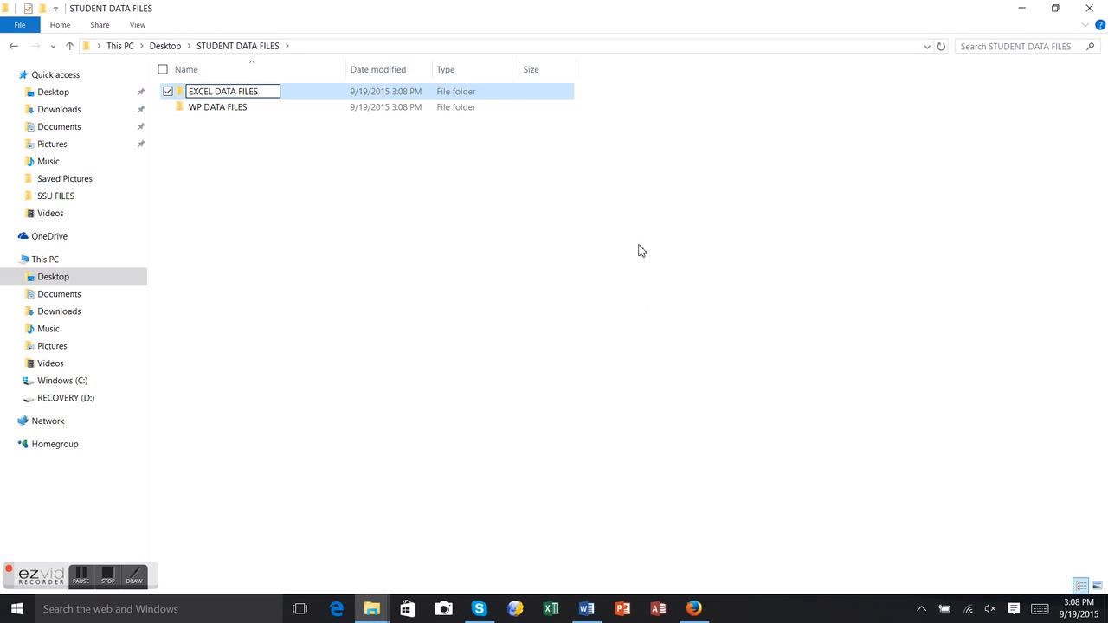
{"action": "key", "text": "Return"}
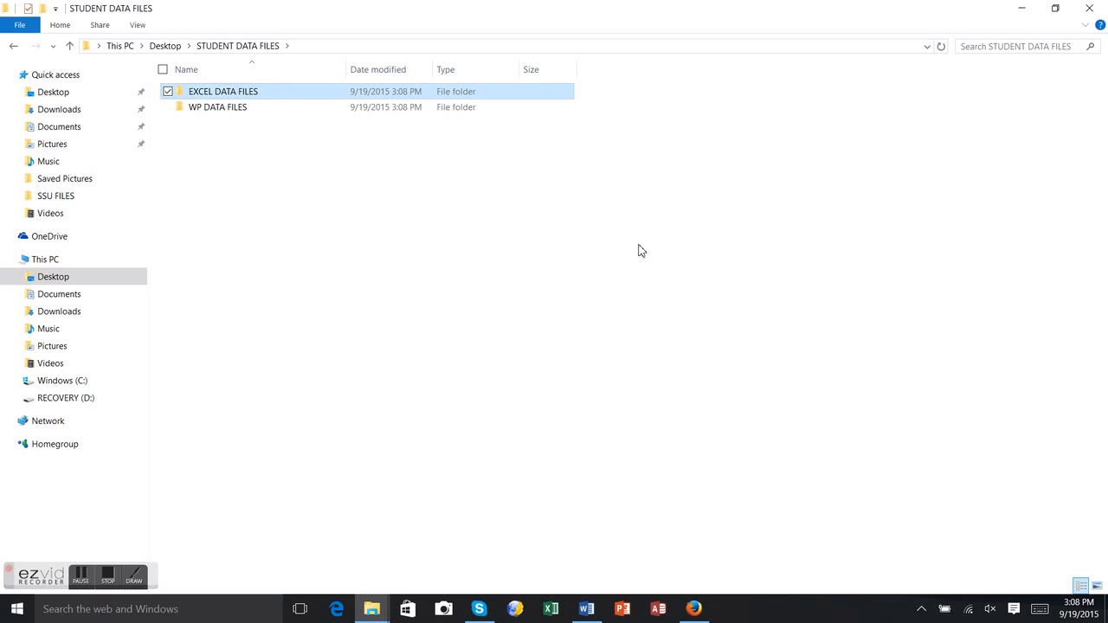
{"action": "left_click", "coordinate": [305, 180]}
- Add another subfolder named 'PP DATA FILES'
{"action": "right_click", "coordinate": [272, 161]}
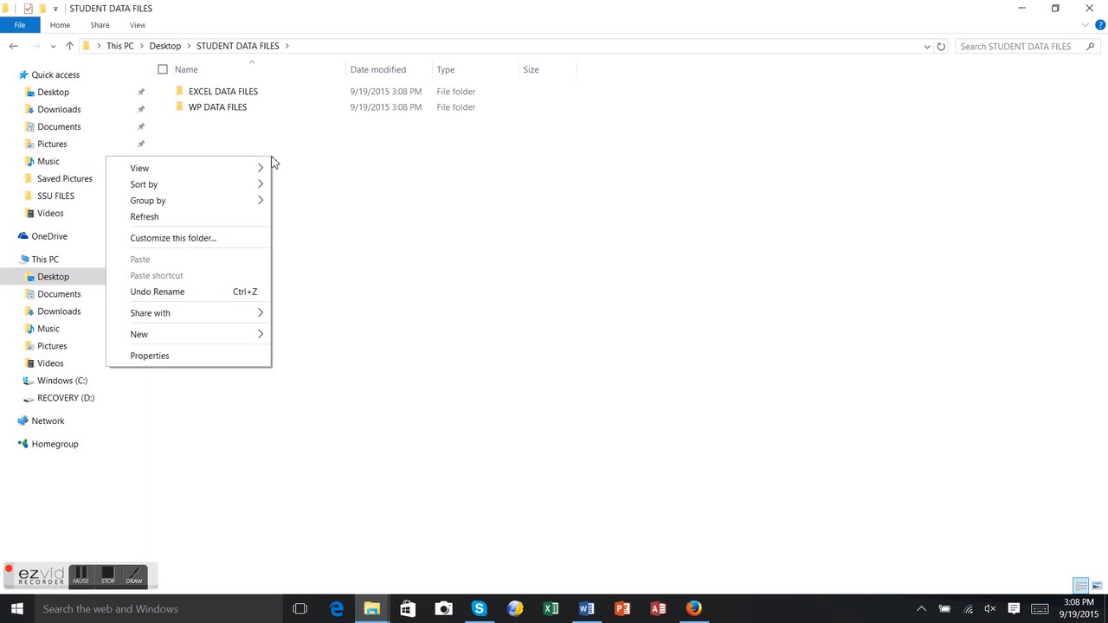
{"action": "mouse_move", "coordinate": [189, 338]}
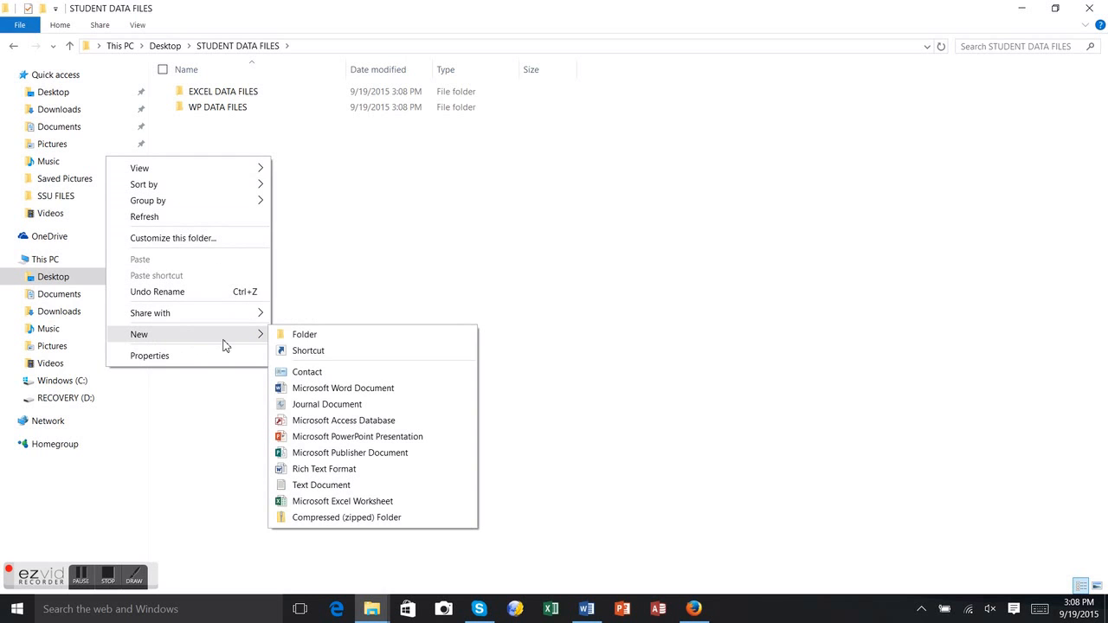
{"action": "left_click", "coordinate": [308, 336]}
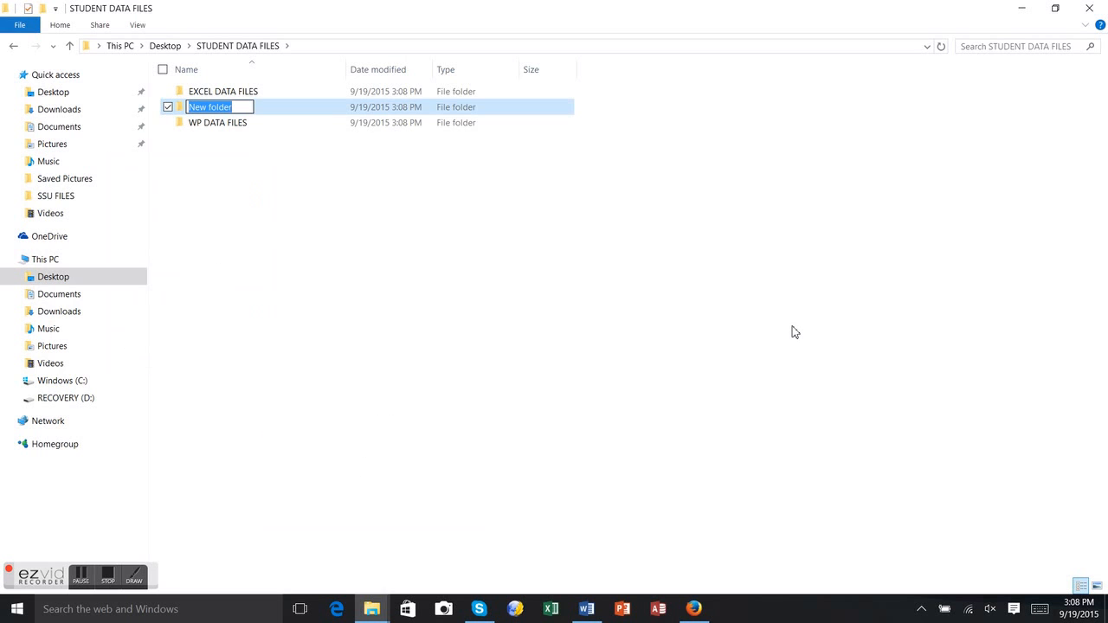
{"action": "type", "text": "PP"}
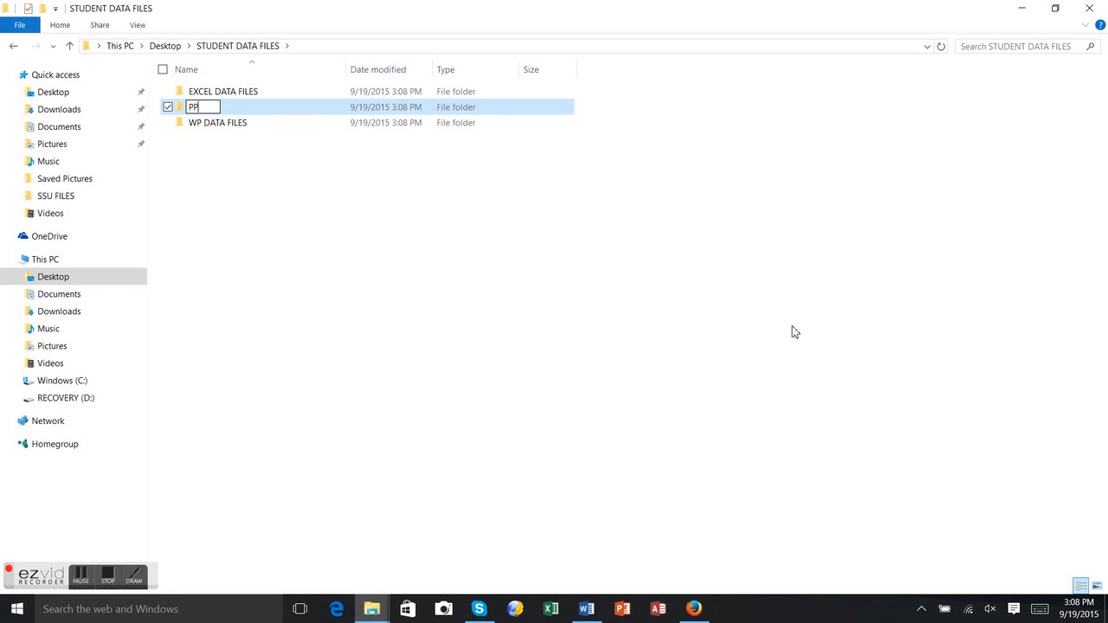
{"action": "type", "text": " DATA FILES"}
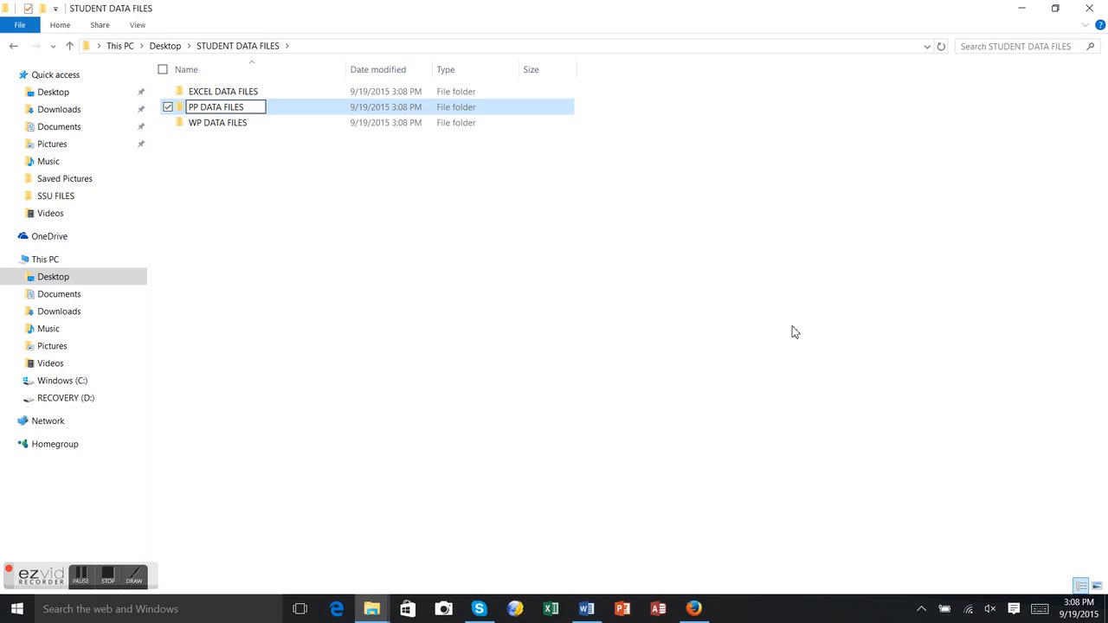
{"action": "key", "text": "Return"}
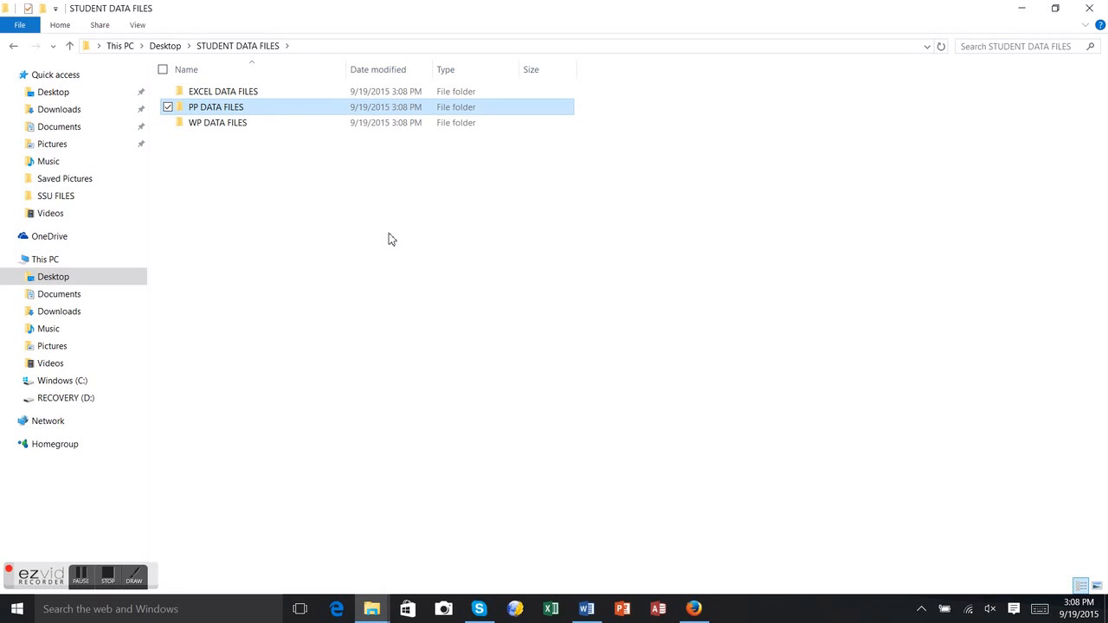
{"action": "left_click", "coordinate": [362, 225]}
- Create a fourth subfolder named 'ACCESS DATA FILES' in STUDENT DATA FILES
{"action": "right_click", "coordinate": [304, 181]}
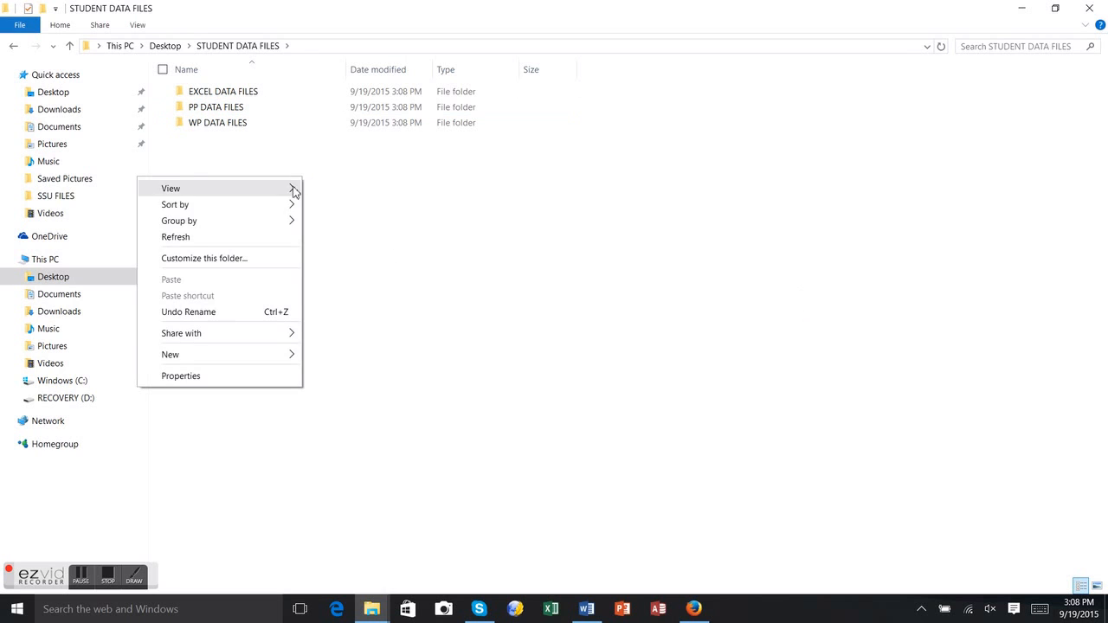
{"action": "mouse_move", "coordinate": [227, 360]}
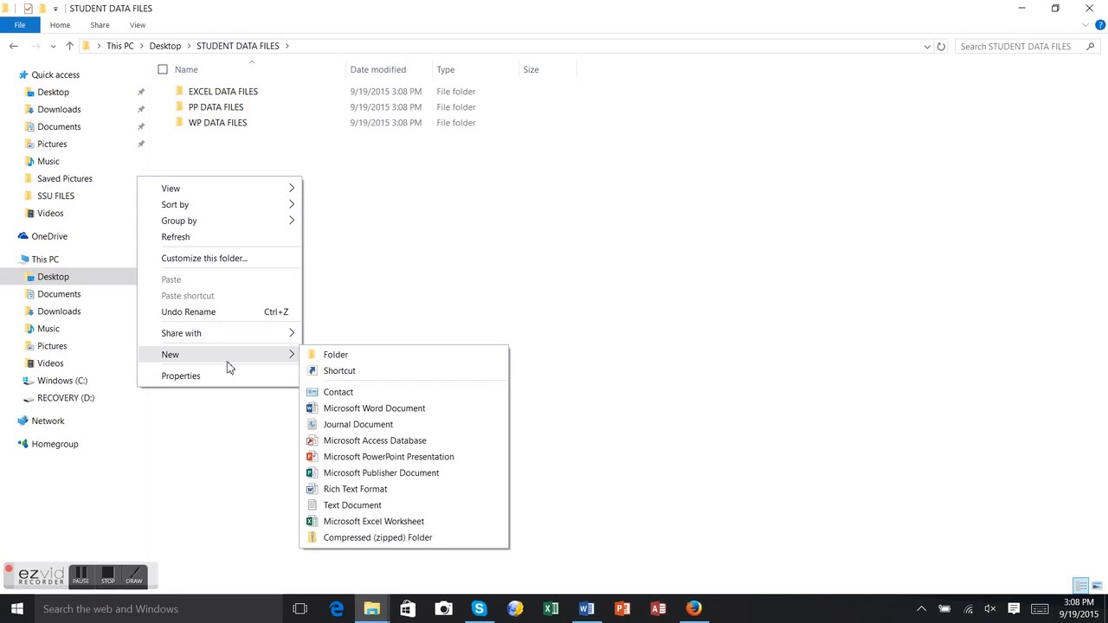
{"action": "left_click", "coordinate": [336, 356]}
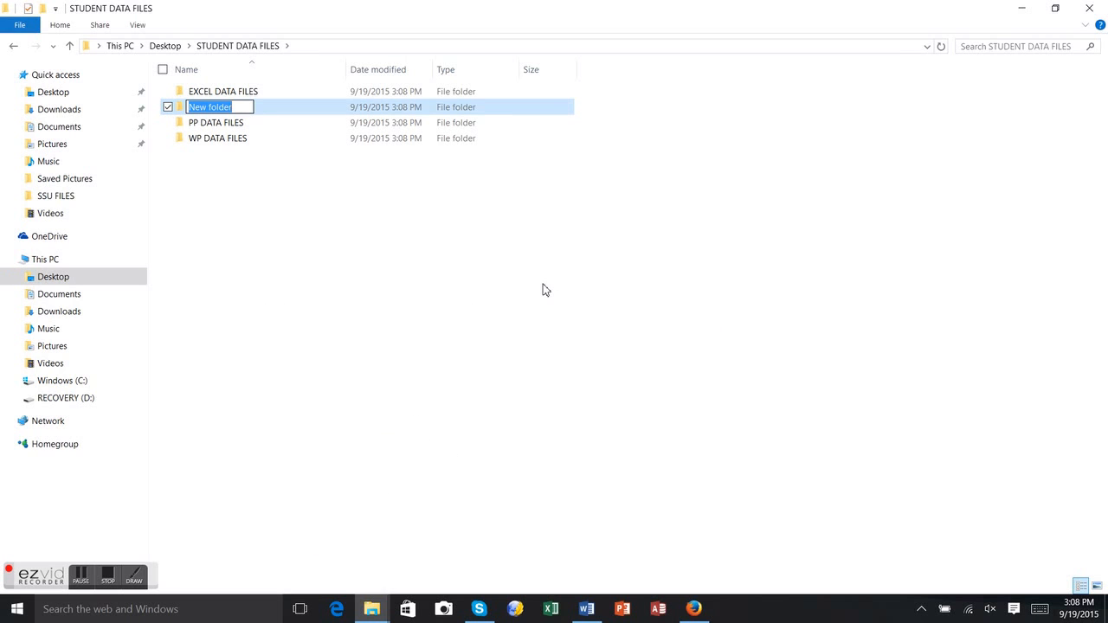
{"action": "type", "text": "ACC"}
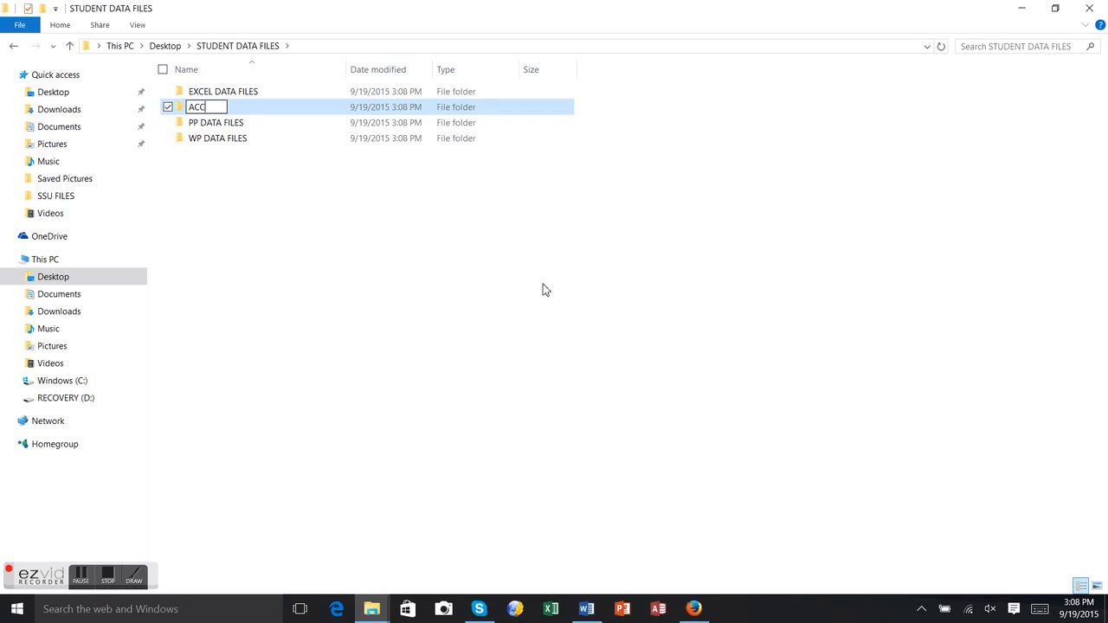
{"action": "type", "text": "ESS DATA"}
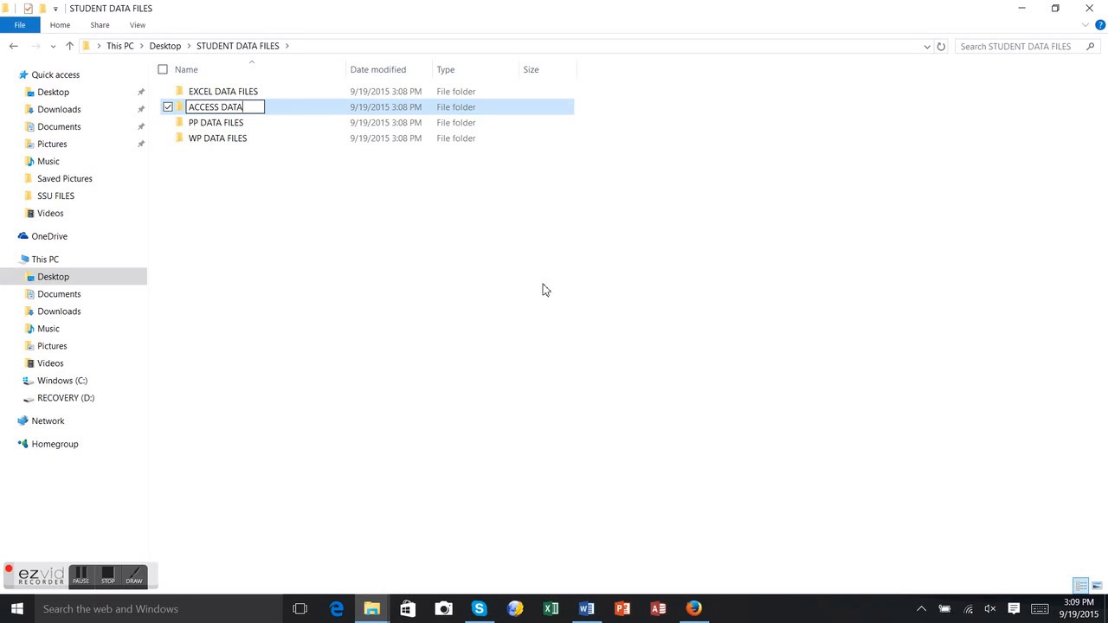
{"action": "type", "text": " FILES"}
{"action": "key", "text": "Return"}
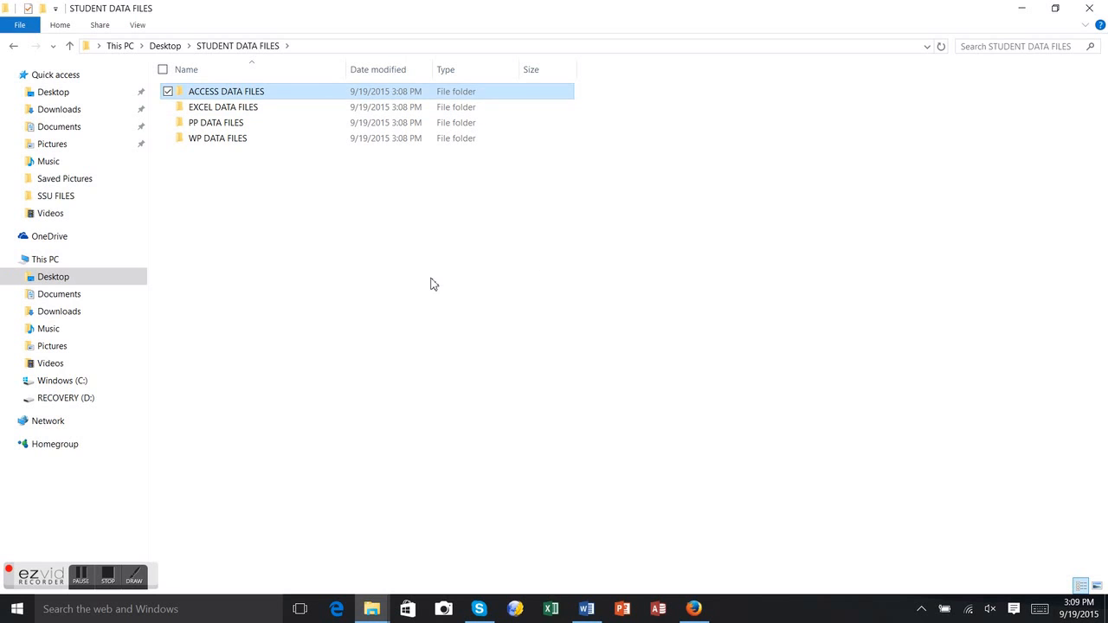
{"action": "left_click", "coordinate": [341, 269]}
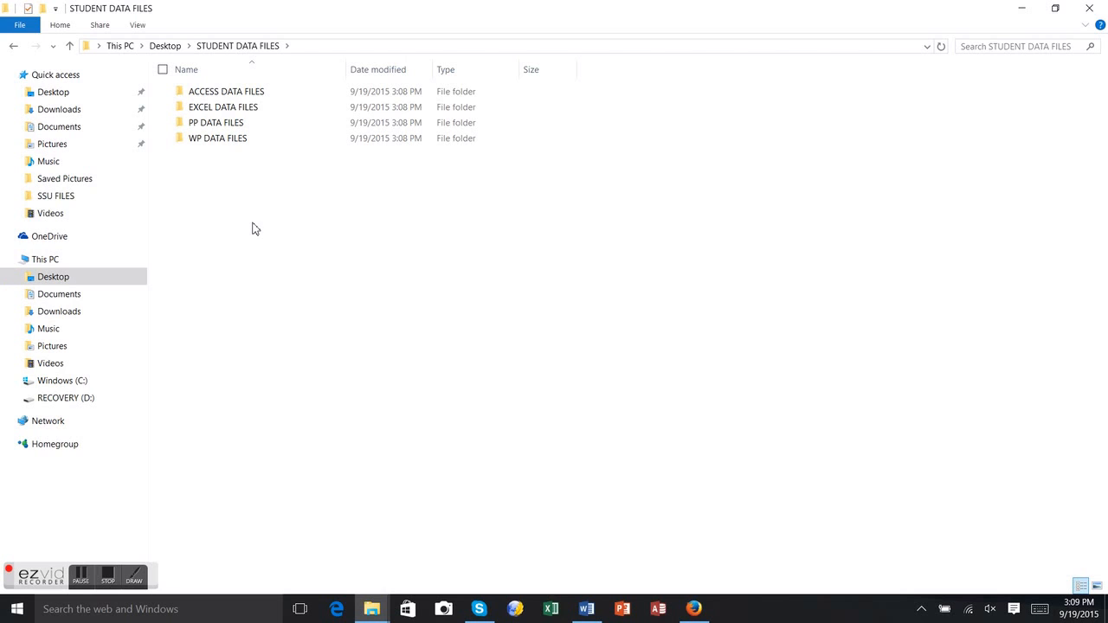
{"action": "left_click", "coordinate": [54, 92]}
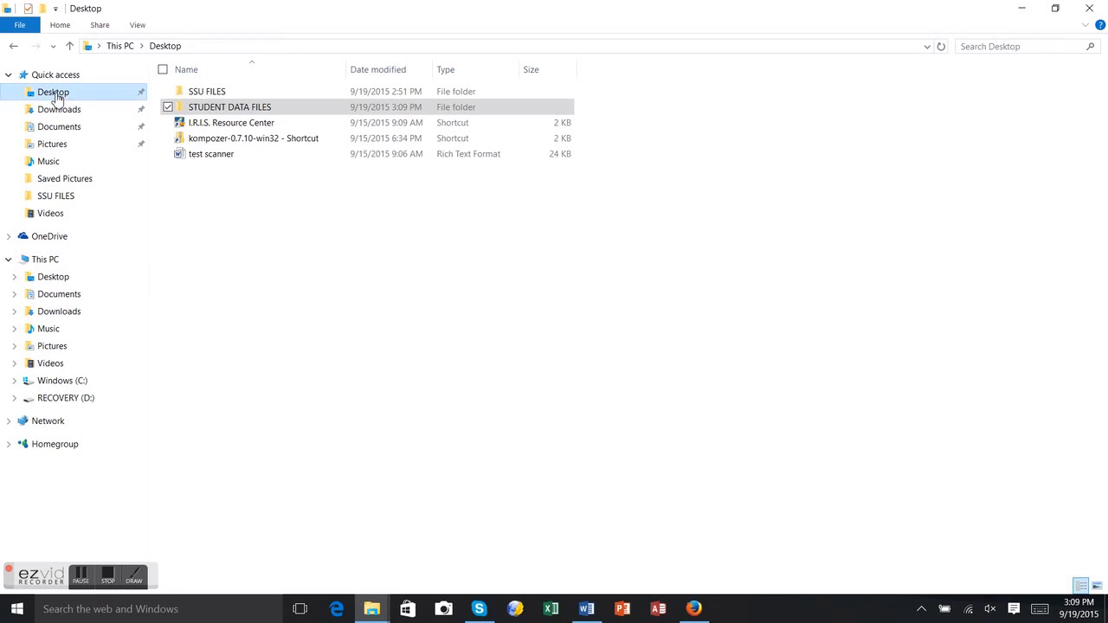
{"action": "double_click", "coordinate": [307, 107]}
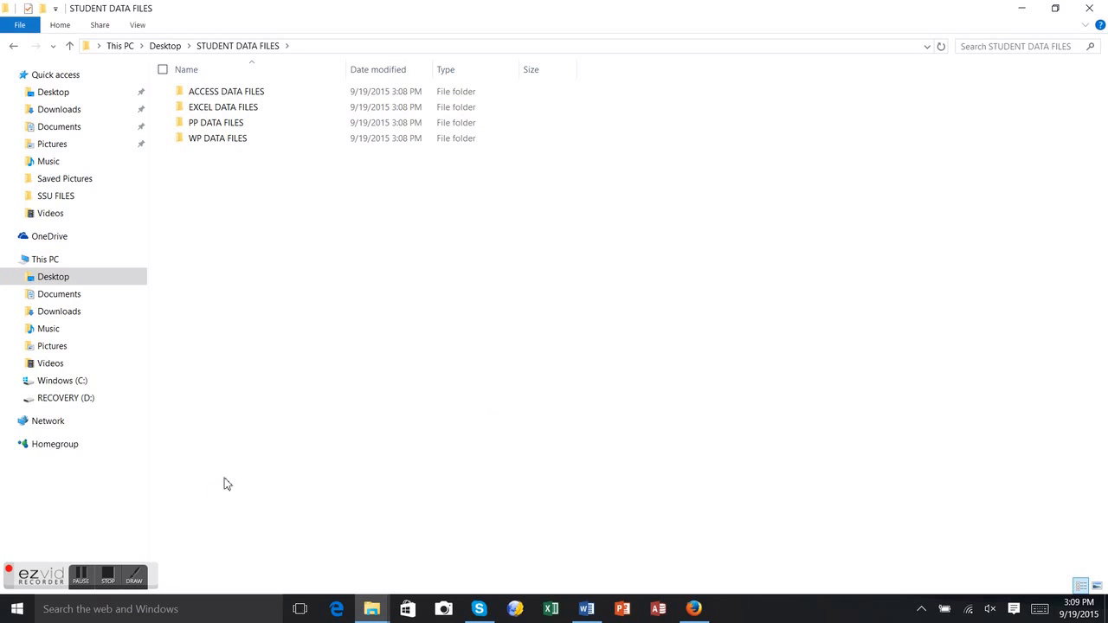
- Switch to the Word document 'HOW TO DOWNLOAD STUDENT DATA FILES' from the taskbar
{"action": "left_click", "coordinate": [586, 615]}
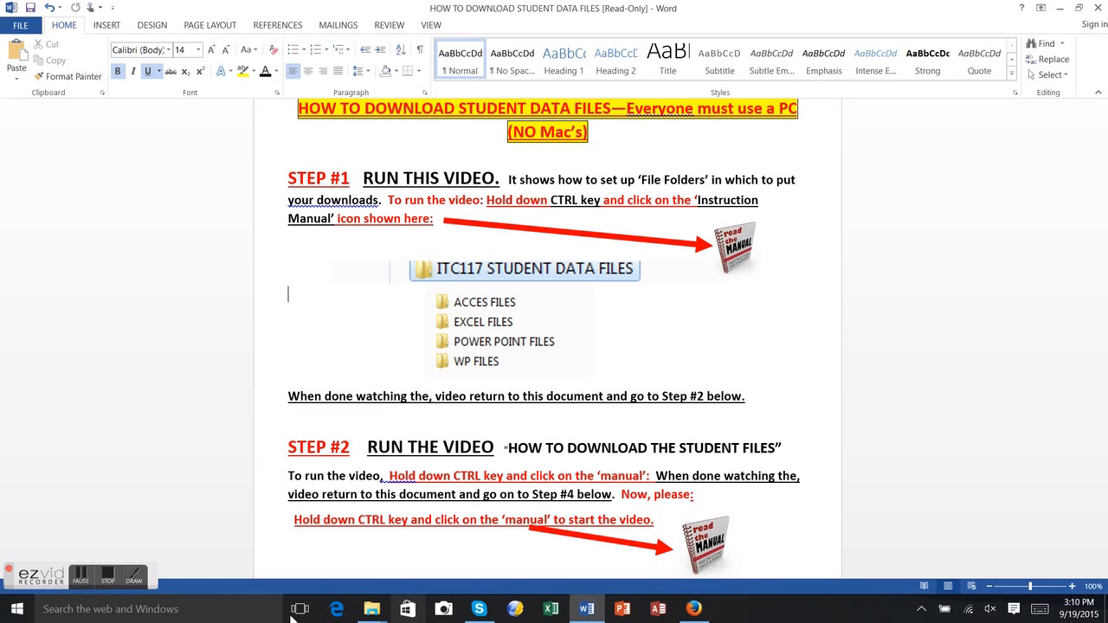
{"action": "left_click", "coordinate": [108, 580]}
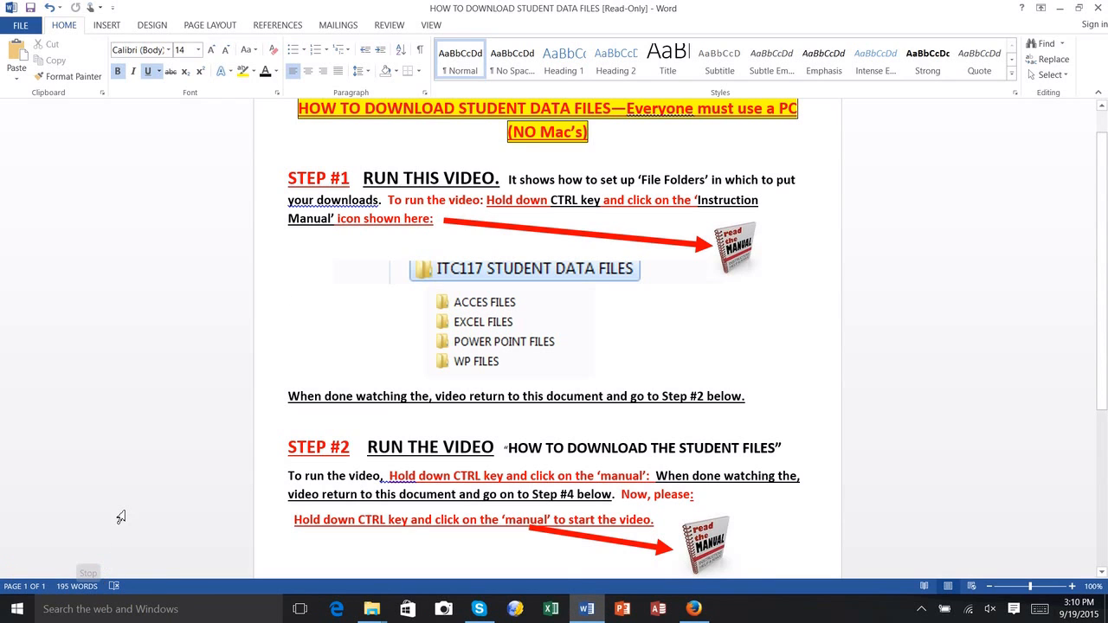